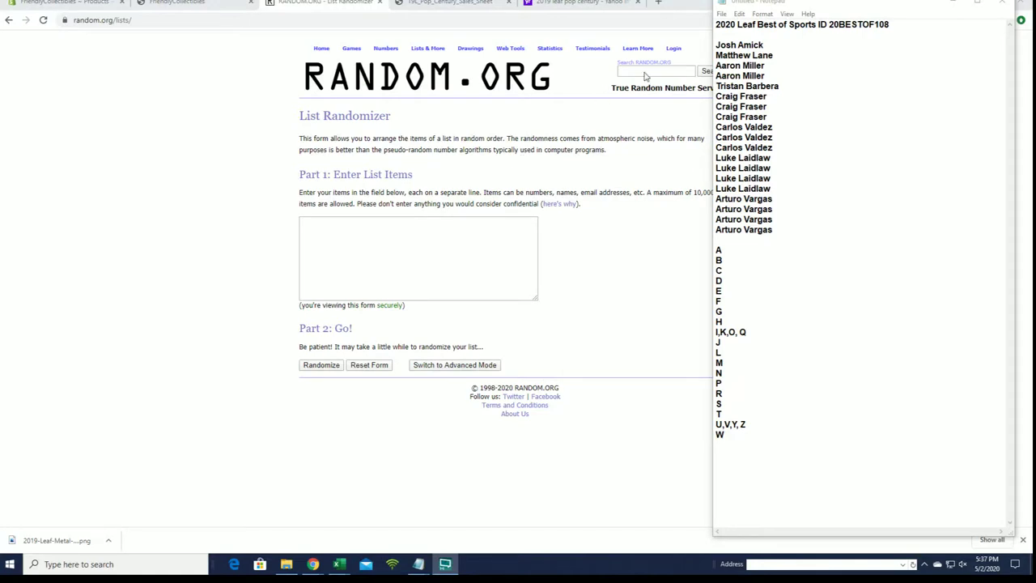
- Copy the 19 owner names from the notes into the List Randomizer entry box
left_click_drag(717, 45, 787, 229)
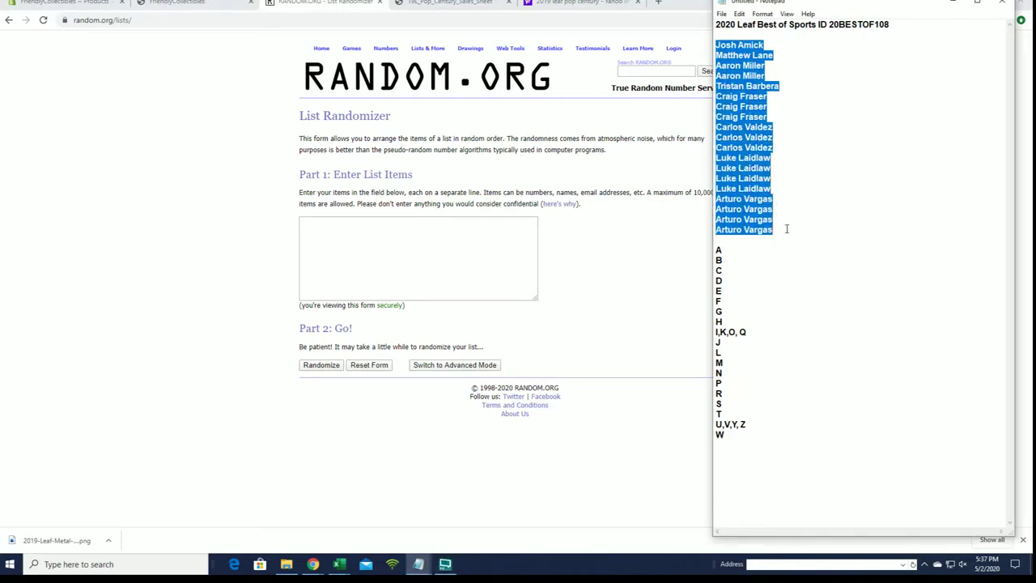
right_click(772, 178)
left_click(812, 212)
left_click(379, 255)
right_click(380, 255)
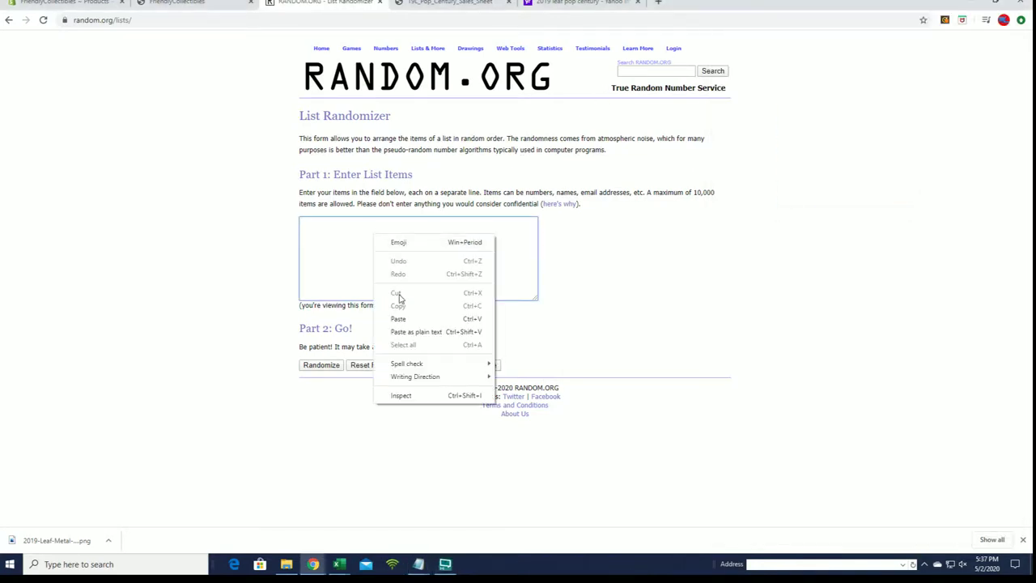
left_click(397, 318)
- Shuffle the owner names seven times and copy the randomized list
left_click(321, 365)
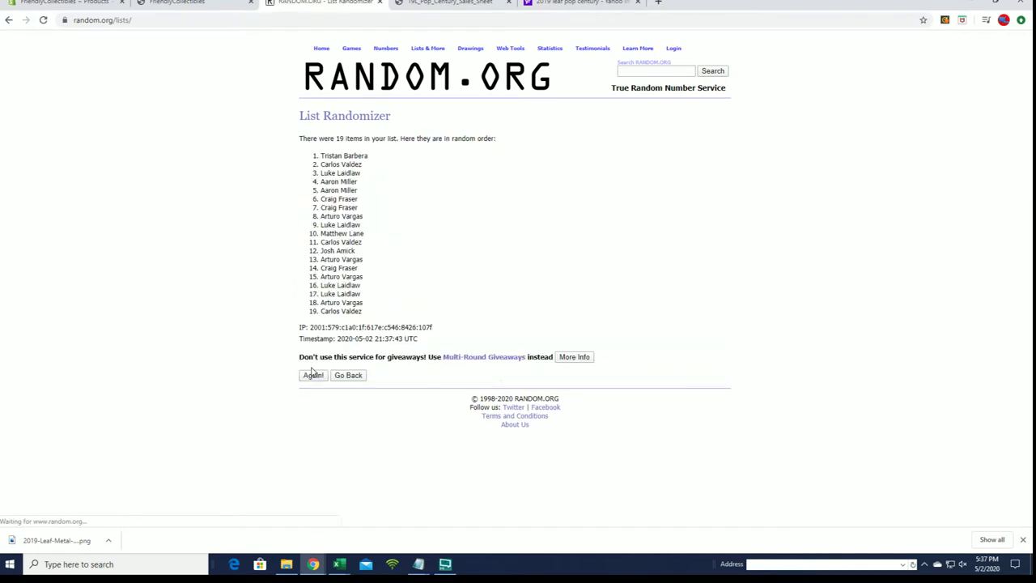
left_click(311, 374)
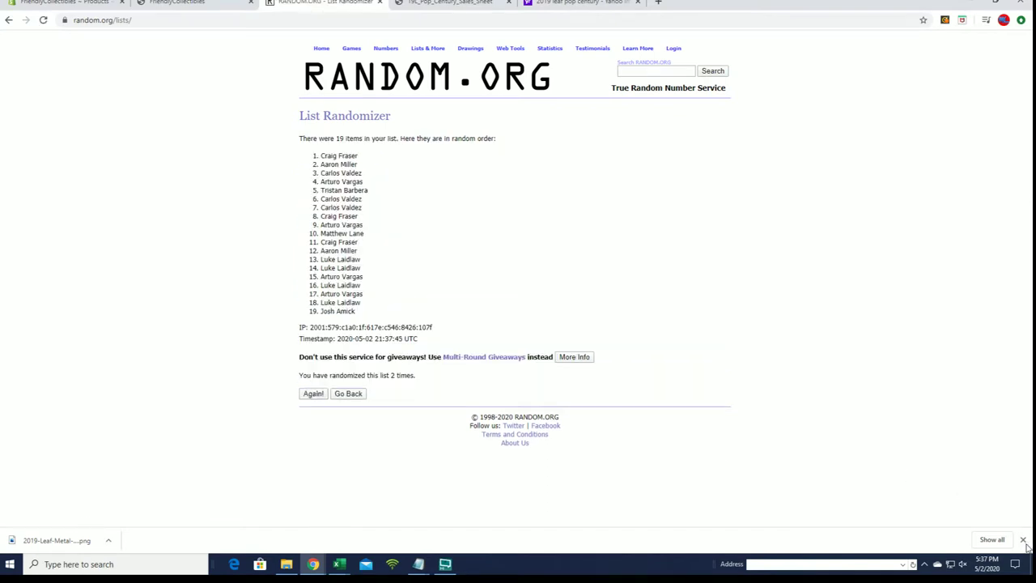
left_click(1023, 539)
left_click(312, 394)
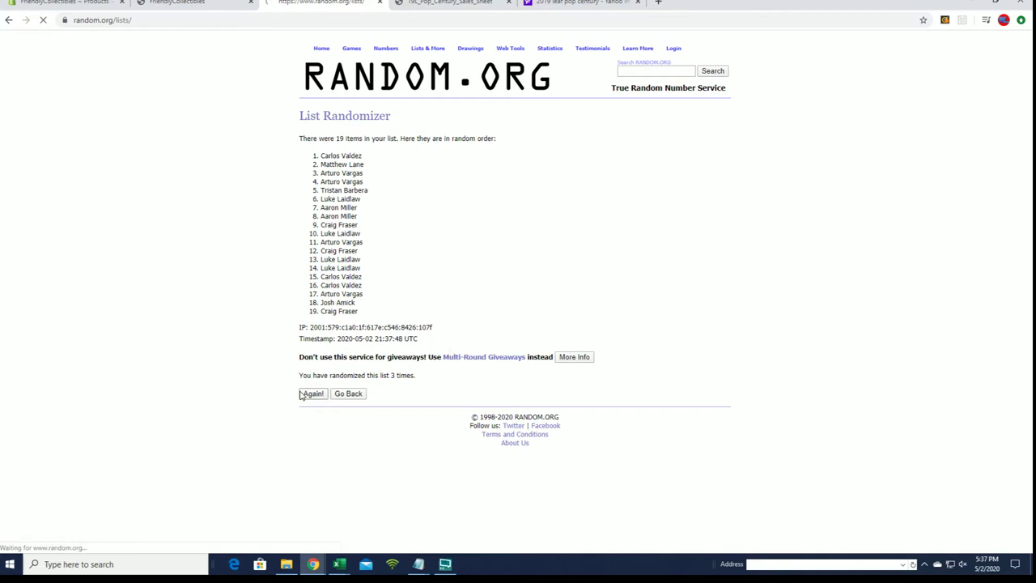
left_click(311, 394)
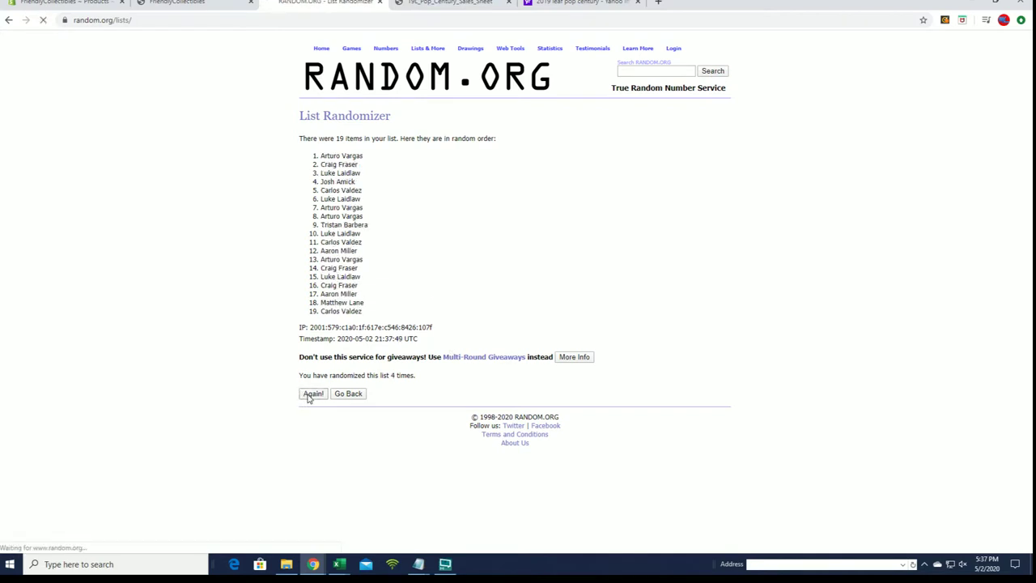
left_click(313, 394)
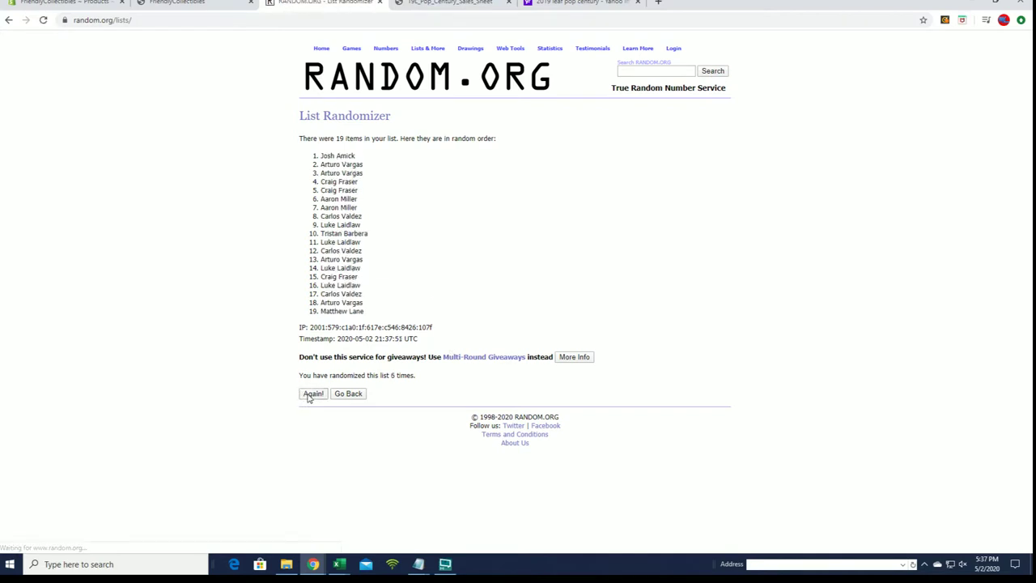
left_click(311, 396)
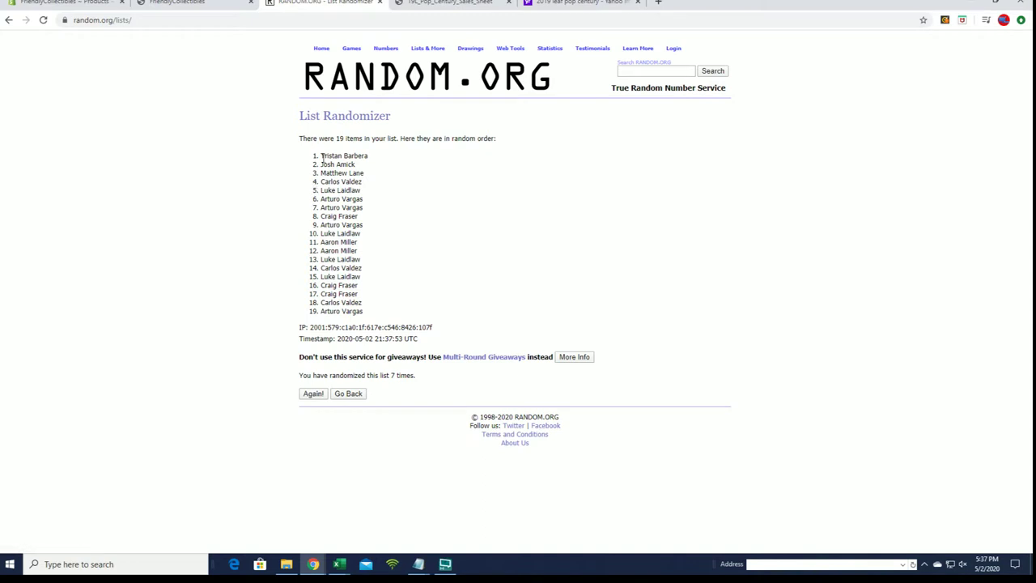
left_click_drag(321, 156, 380, 311)
right_click(353, 248)
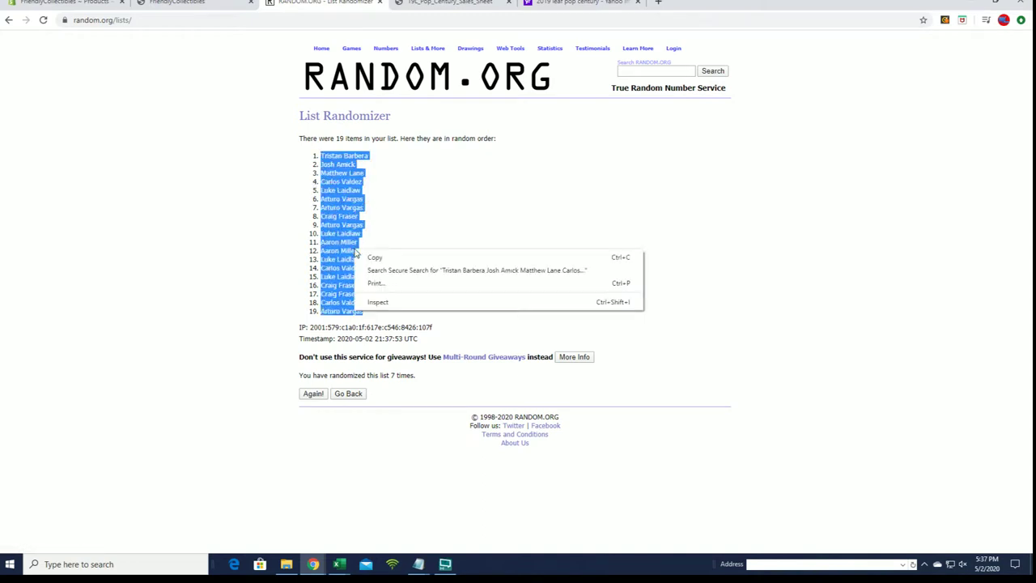
left_click(373, 257)
- Paste the shuffled owner names into A2 as plain text via Paste Special
key("alt+Tab")
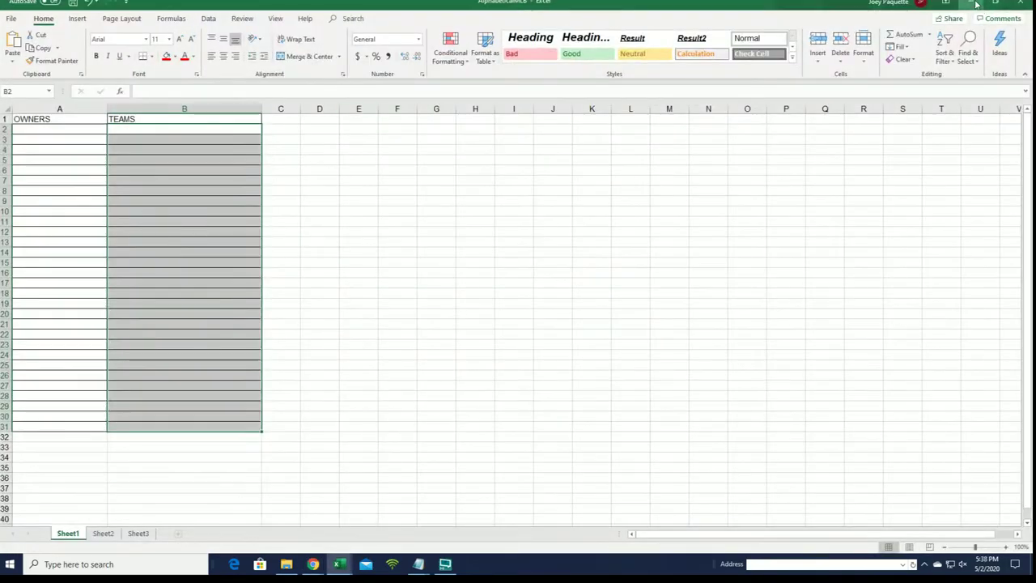
key("alt+Tab")
key("alt+Tab")
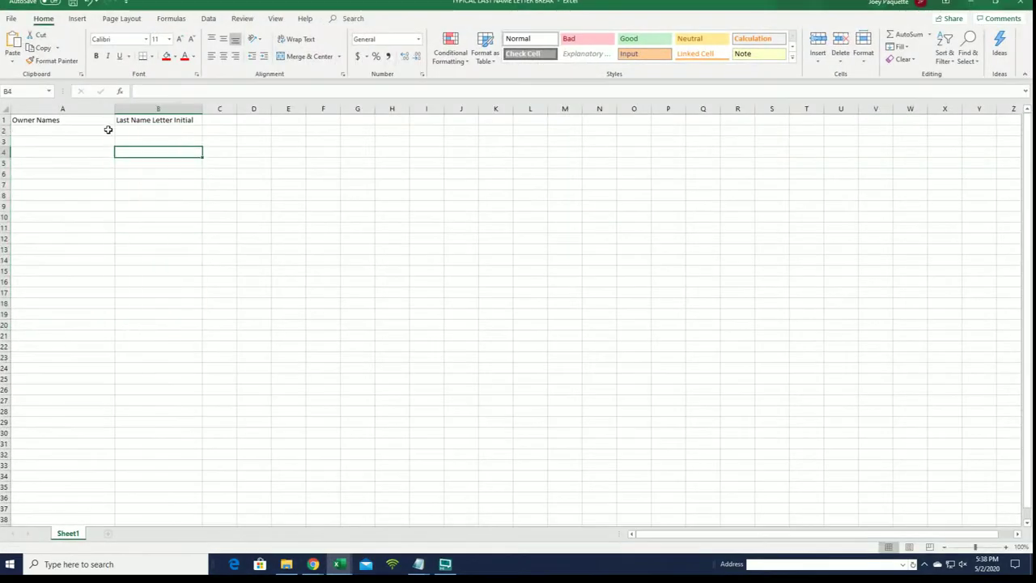
left_click(104, 129)
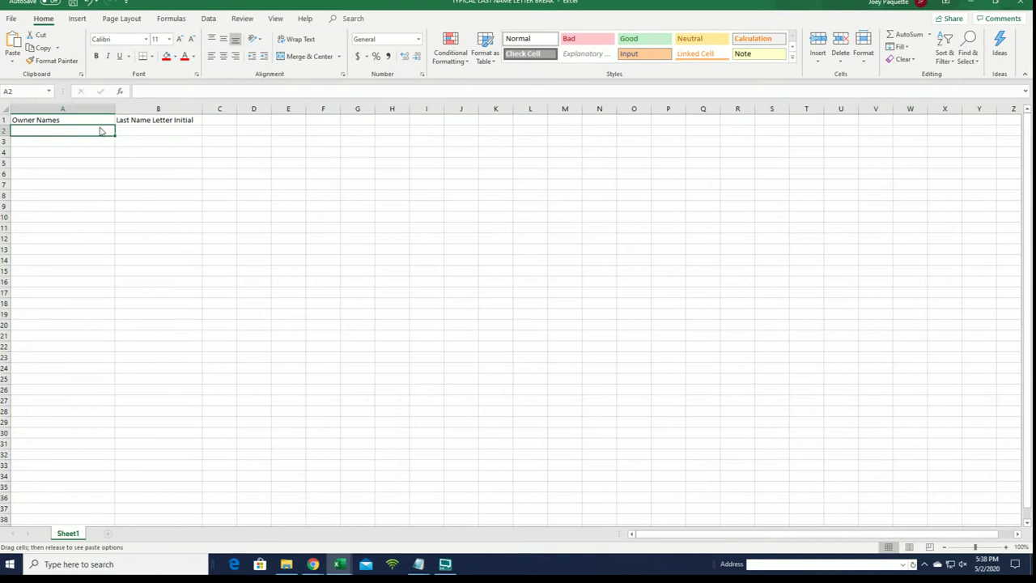
right_click(81, 130)
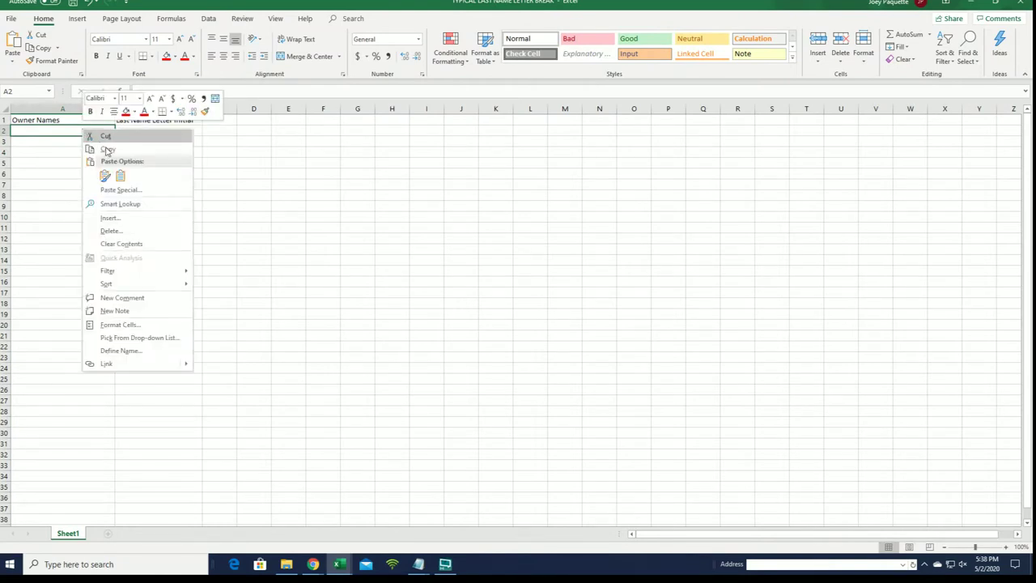
left_click(122, 187)
left_click(44, 136)
left_click(192, 291)
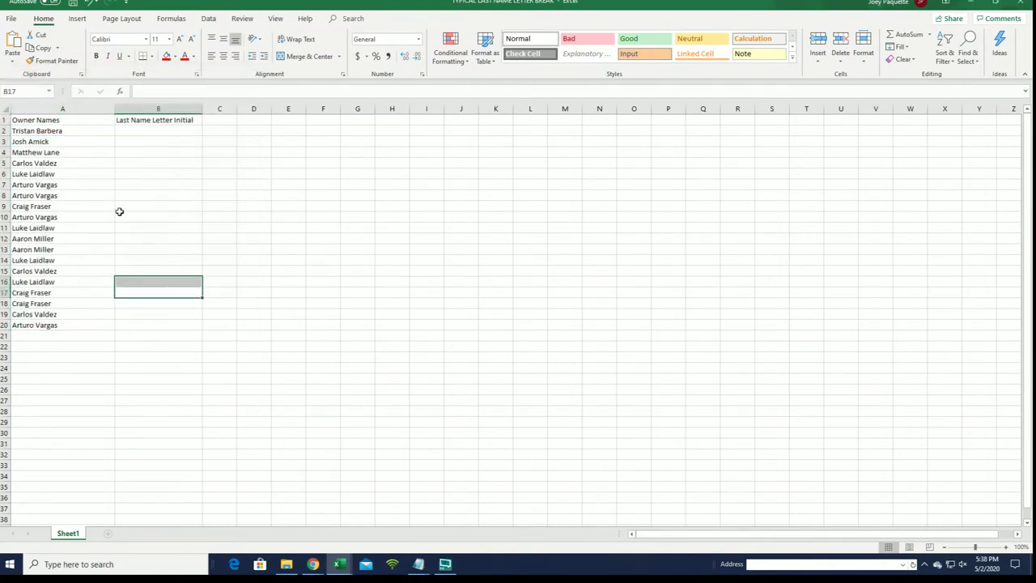
- Narrow column A to fit the names and select cell B2
left_click_drag(118, 114, 73, 108)
left_click(110, 173)
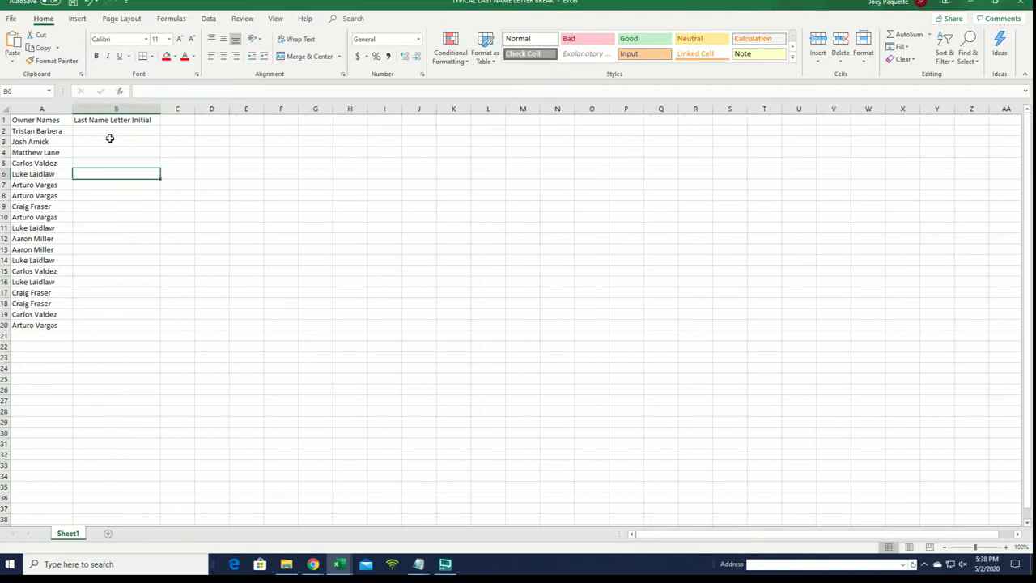
left_click(111, 132)
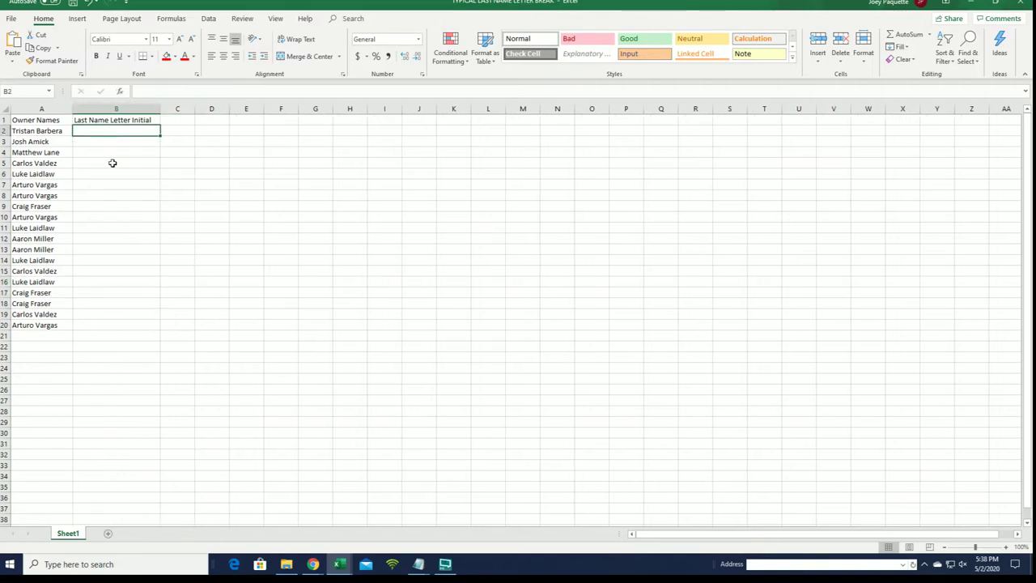
- Paste the A–W letter groups from the notes into a fresh List Randomizer form
left_click(972, 2)
left_click(435, 65)
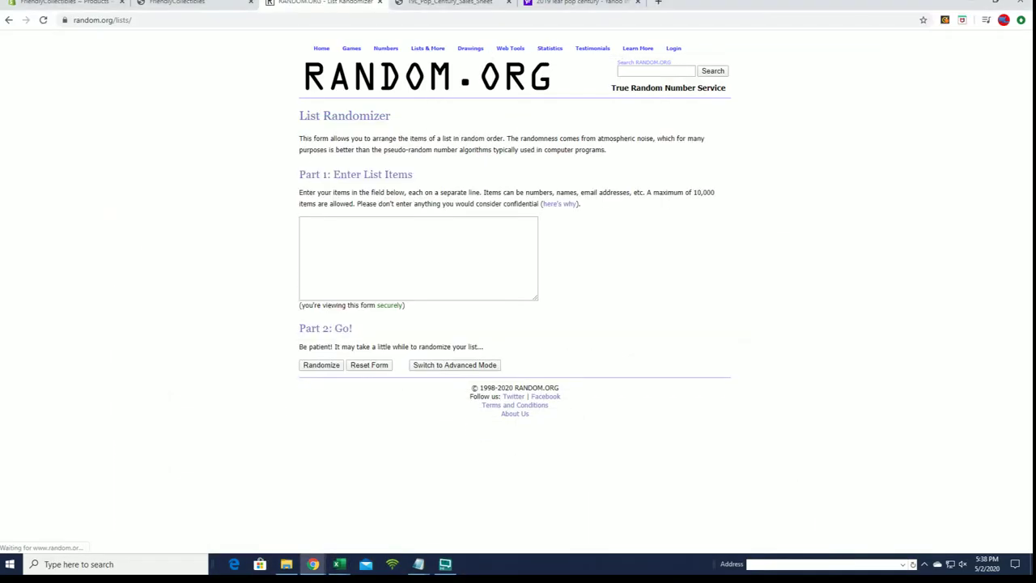
key("alt+Tab")
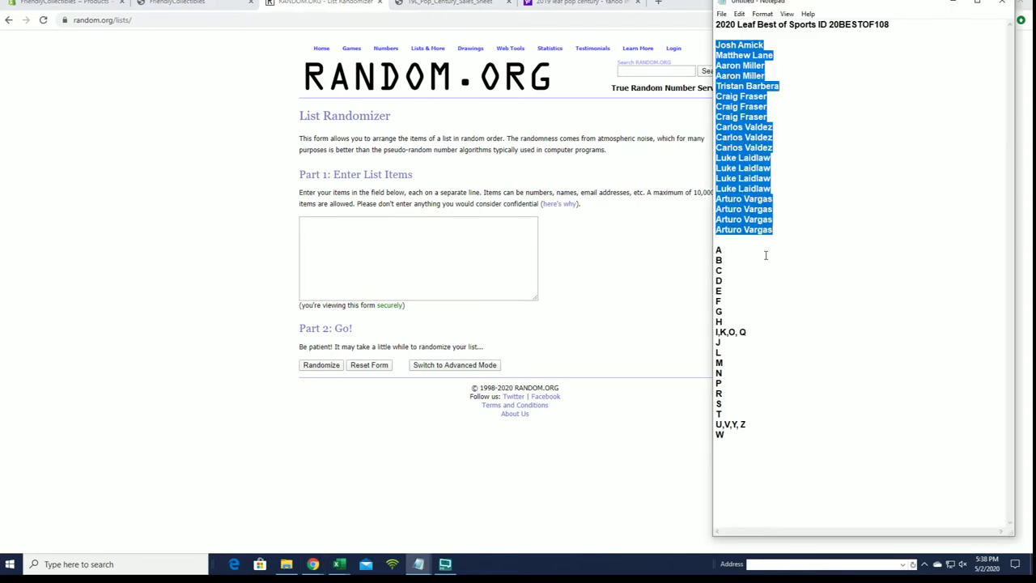
left_click(761, 268)
double_click(731, 268)
left_click_drag(718, 251, 773, 435)
right_click(769, 304)
left_click(792, 336)
left_click(414, 238)
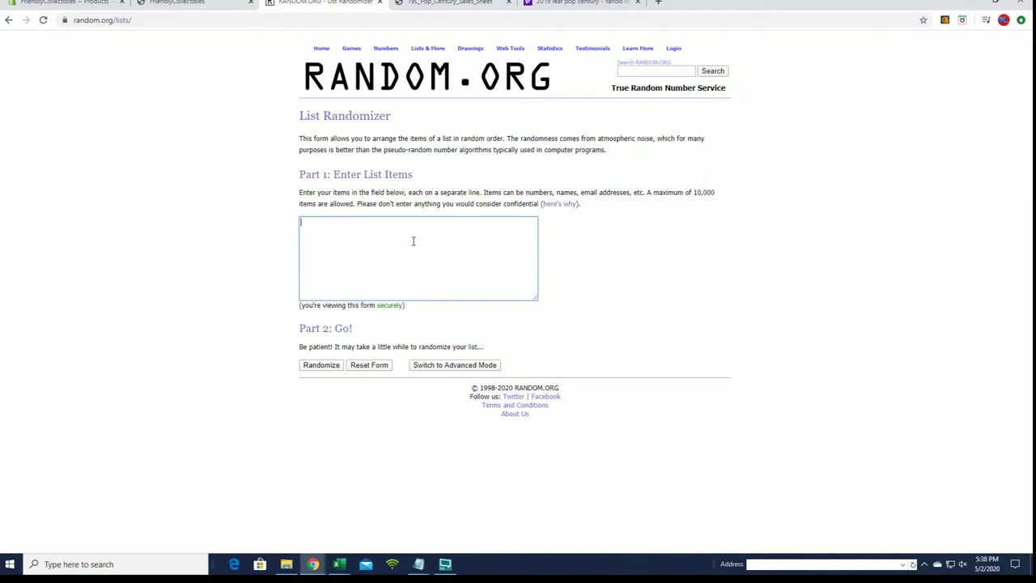
right_click(413, 242)
left_click(453, 326)
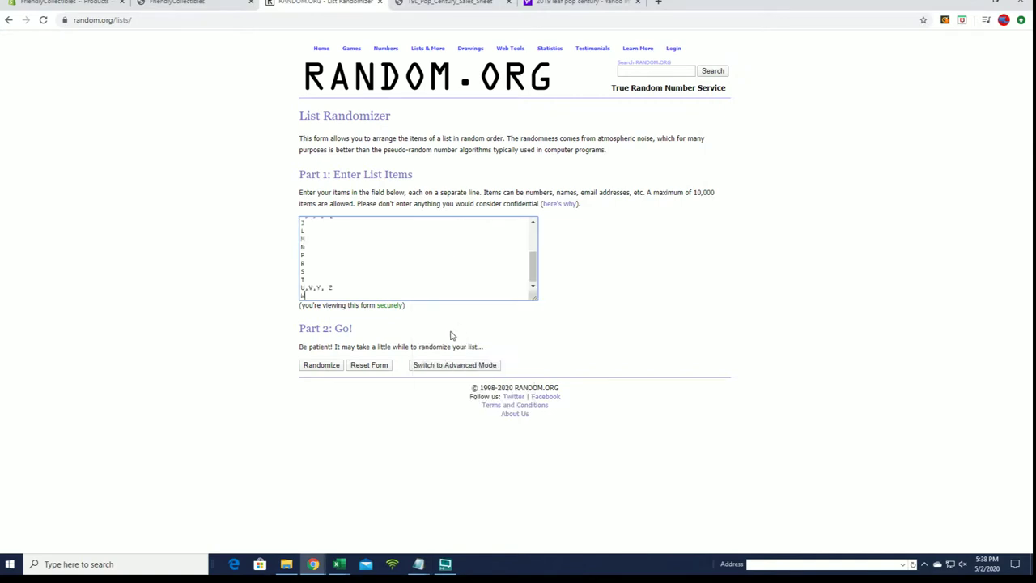
- Shuffle the letter list seven times and copy the 19 randomized entries
left_click(312, 366)
left_click(308, 375)
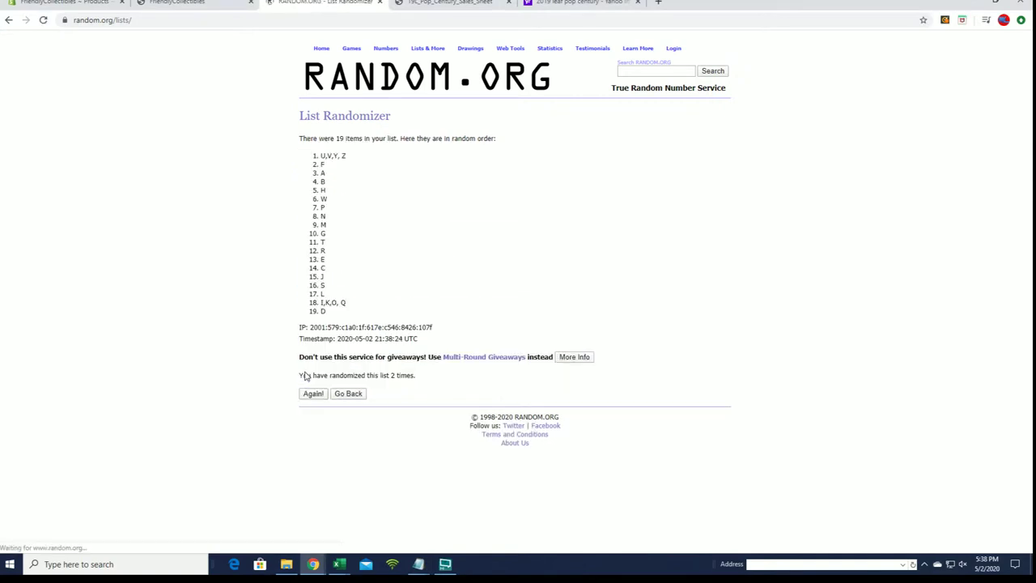
left_click(307, 395)
left_click(313, 394)
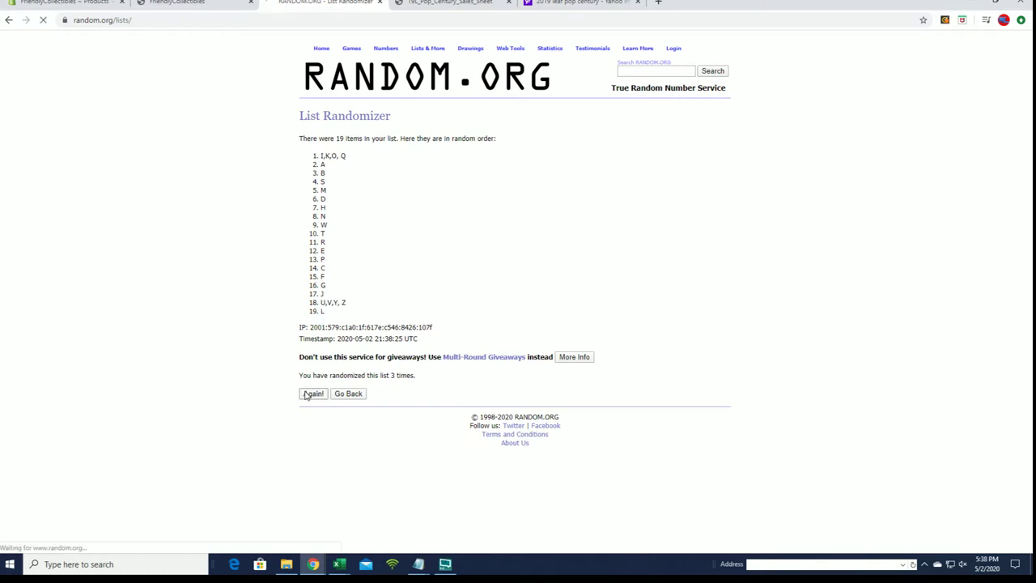
left_click(312, 394)
left_click(307, 395)
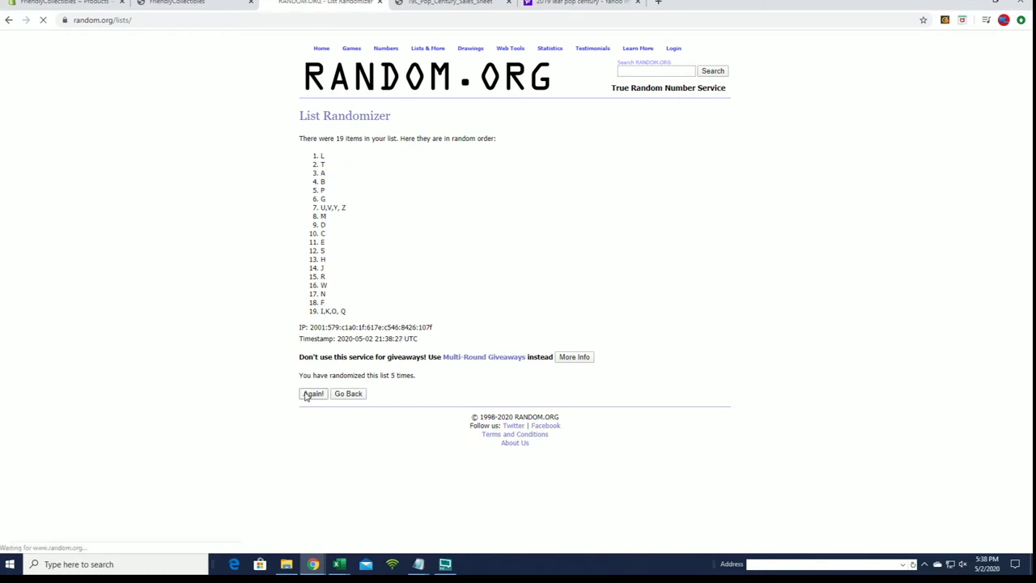
left_click(308, 396)
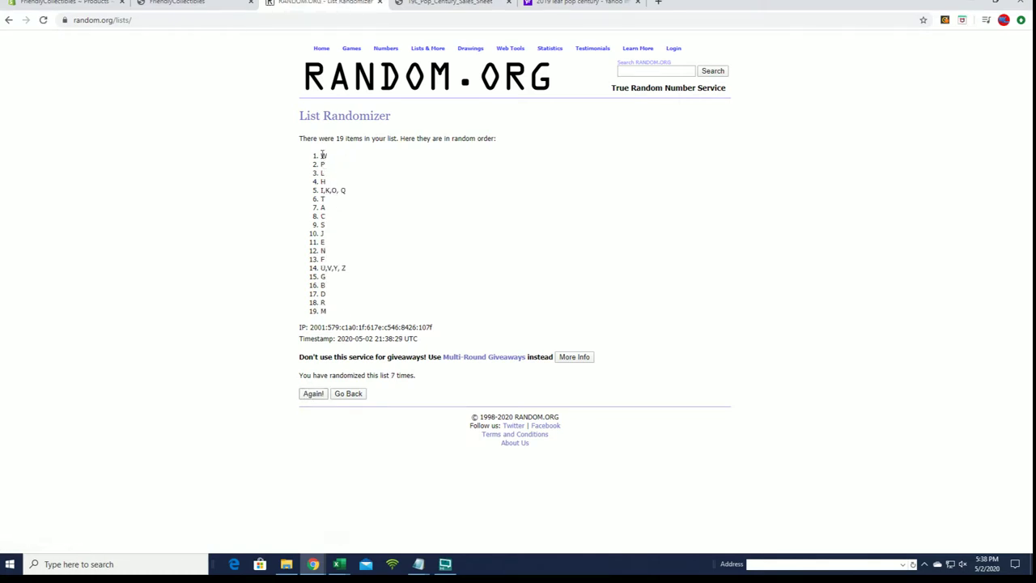
left_click_drag(322, 154, 364, 313)
right_click(359, 233)
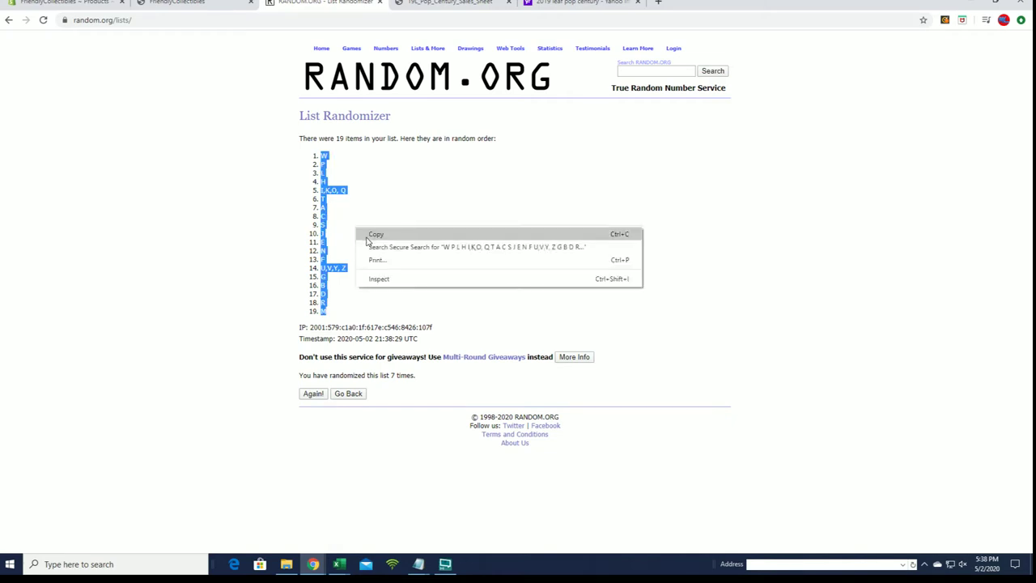
left_click(366, 241)
- Paste the shuffled letter initials into B2 as plain text via Paste Special
key("alt+Tab")
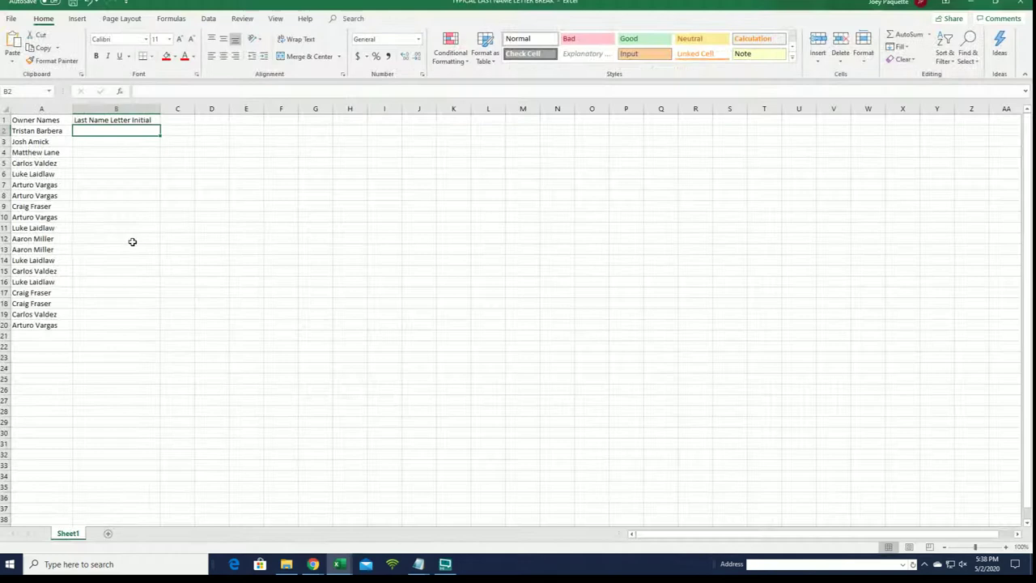
right_click(98, 131)
left_click(136, 192)
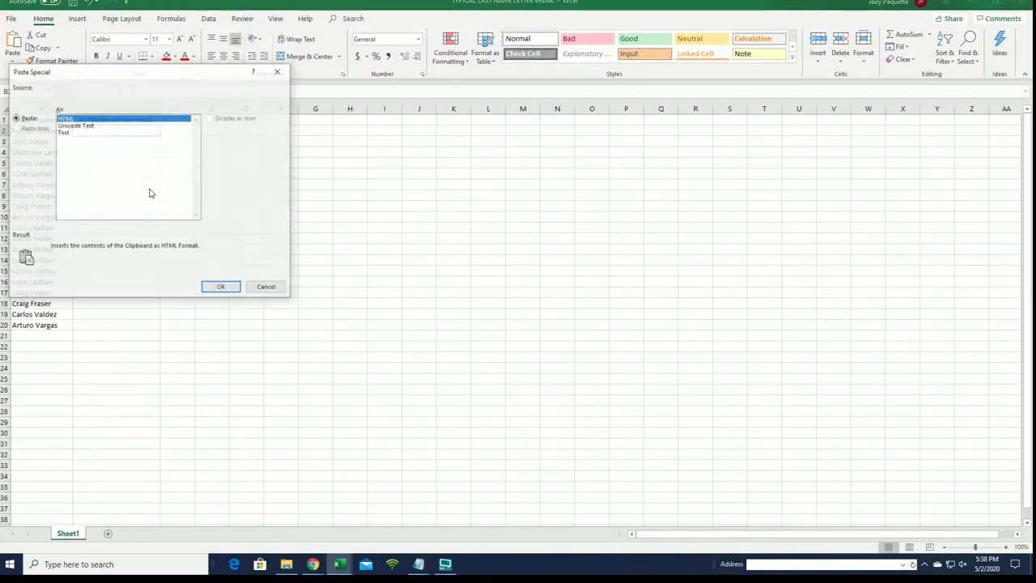
left_click(87, 133)
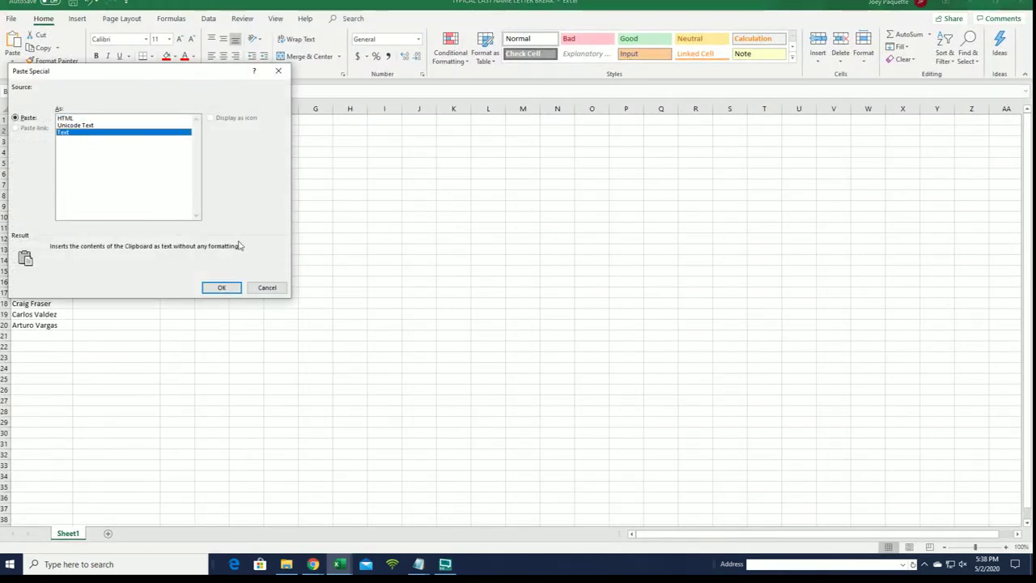
left_click(221, 288)
left_click(243, 267)
- Make columns A and B bold with All Borders
left_click_drag(41, 109, 116, 108)
left_click(94, 57)
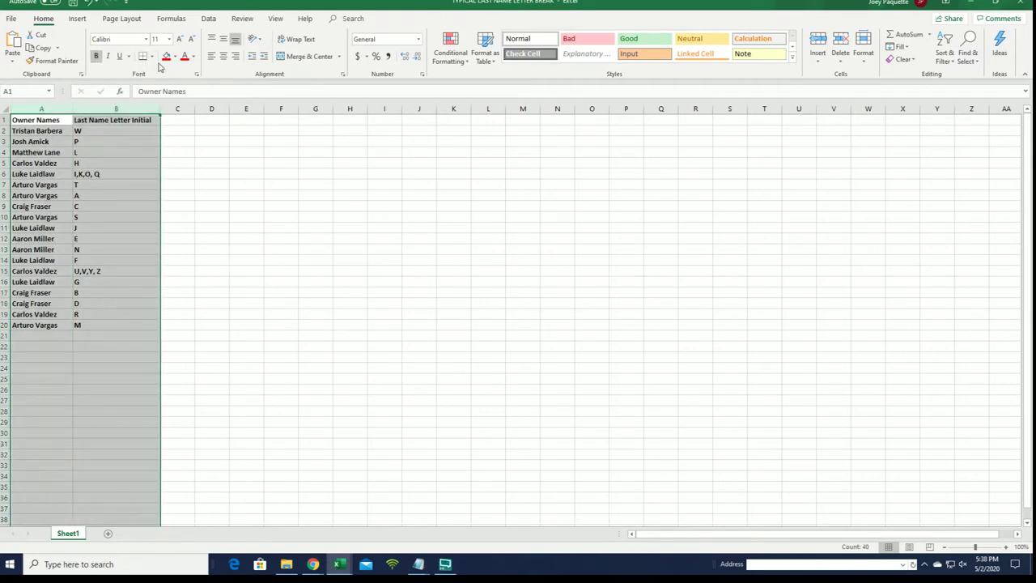
left_click(151, 56)
left_click(174, 146)
left_click(64, 131)
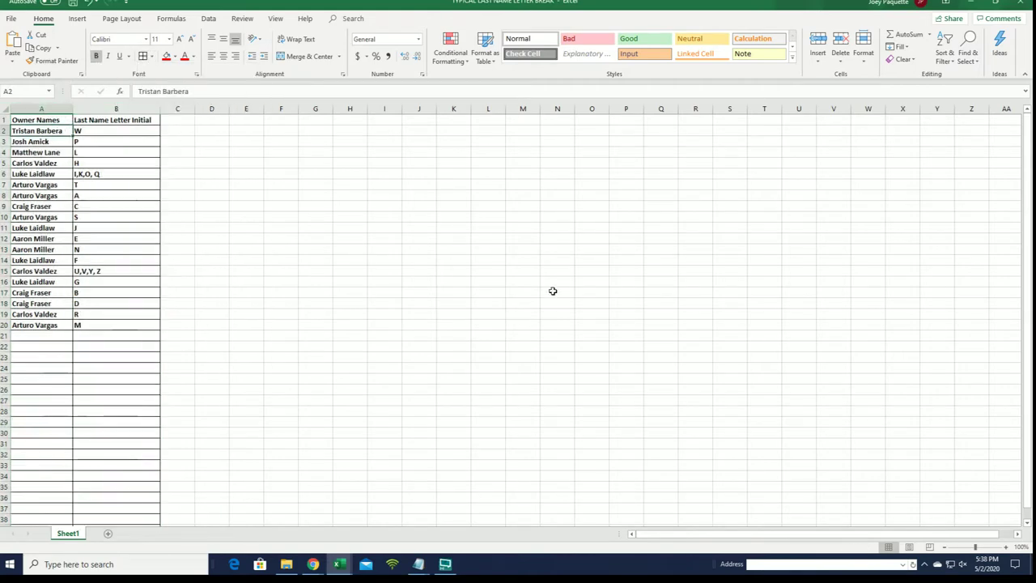
- Zoom the sheet in to about 180%
left_click(1007, 547)
left_click(1006, 548)
left_click(1006, 547)
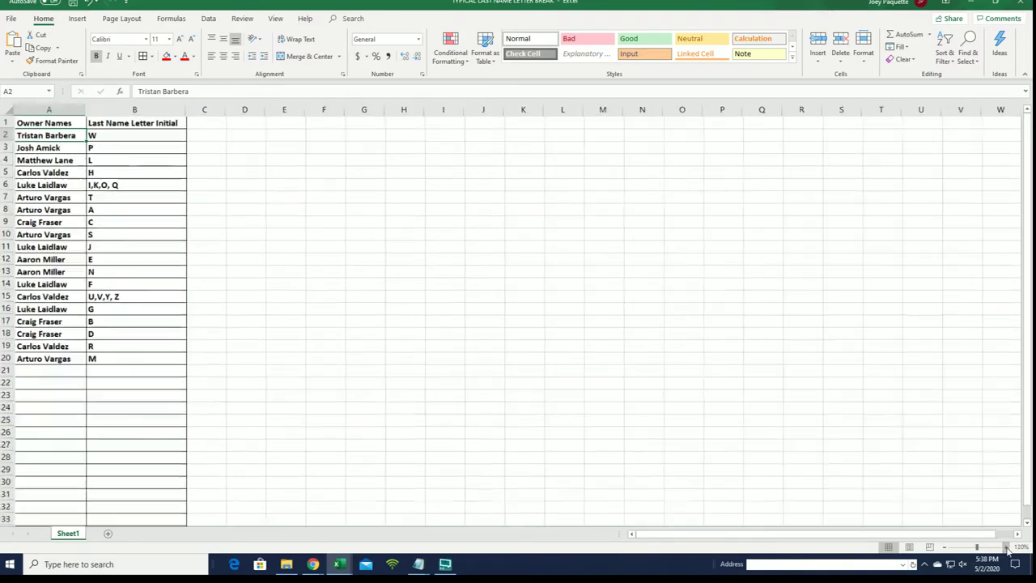
left_click(1007, 547)
left_click(1007, 547)
left_click(1007, 547)
left_click(1006, 547)
left_click(1007, 547)
left_click(447, 345)
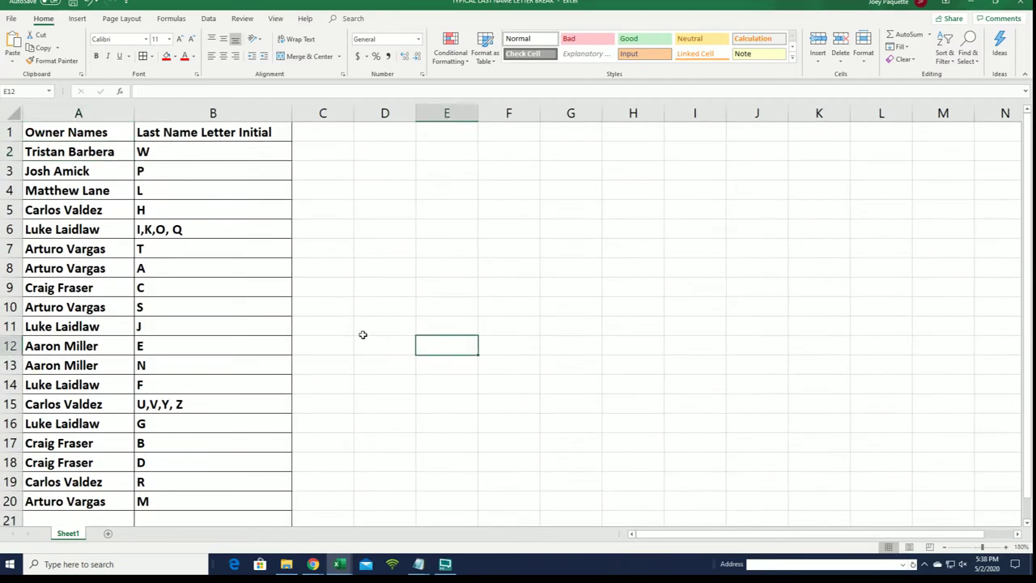